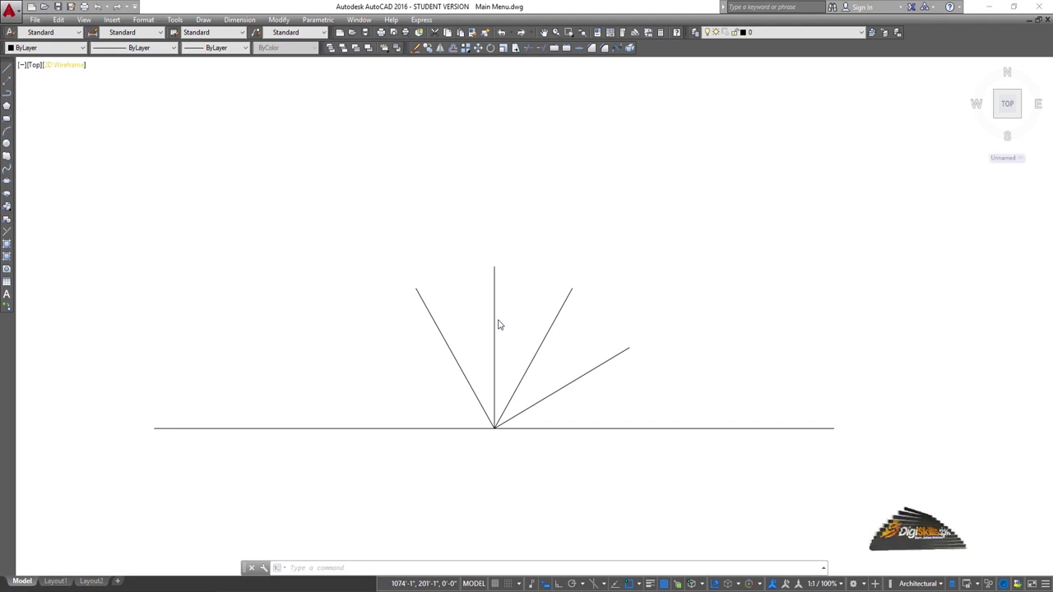
- Window-select and erase the four angled lines, then the horizontal base line
{"action": "left_click", "coordinate": [668, 224]}
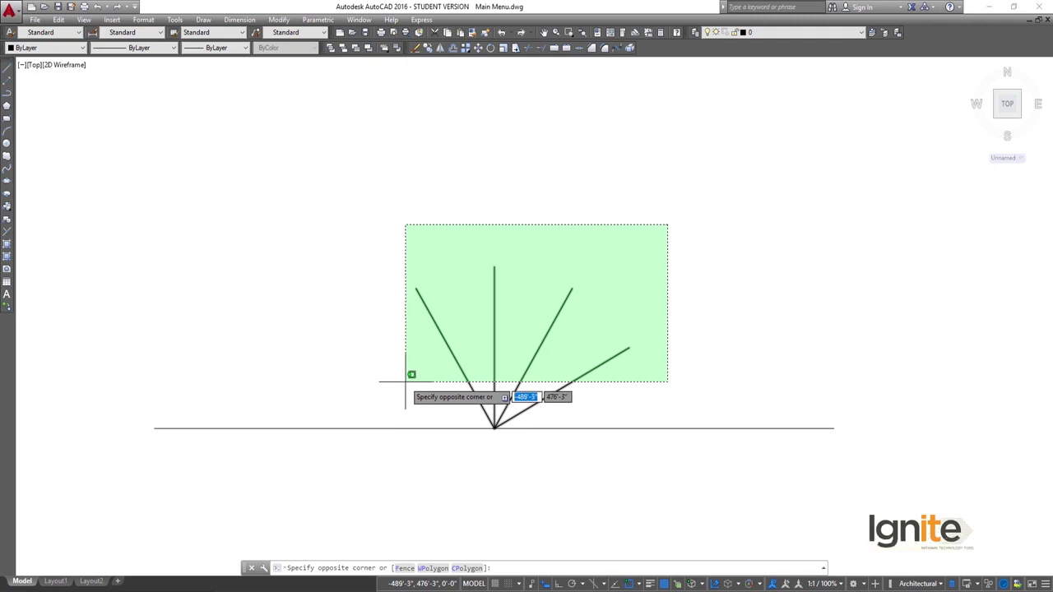
{"action": "left_click", "coordinate": [404, 380]}
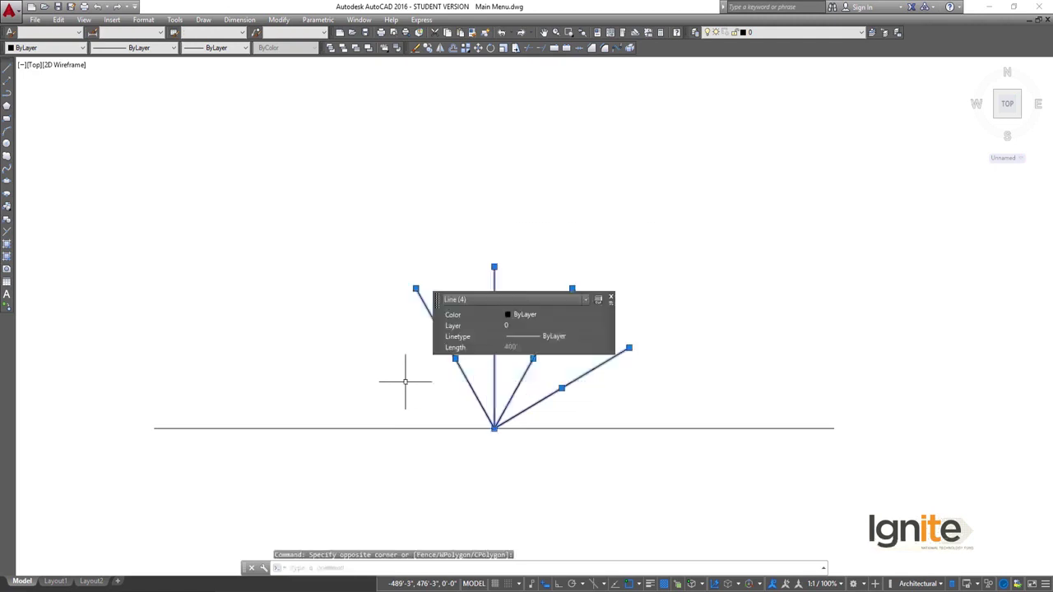
{"action": "key", "text": "Delete"}
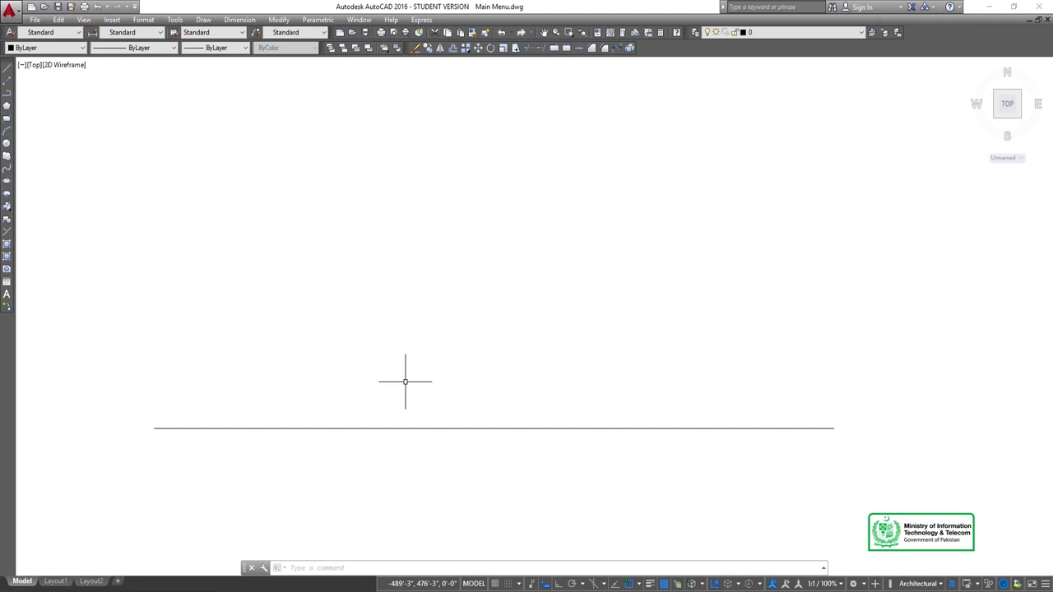
{"action": "left_click", "coordinate": [466, 370]}
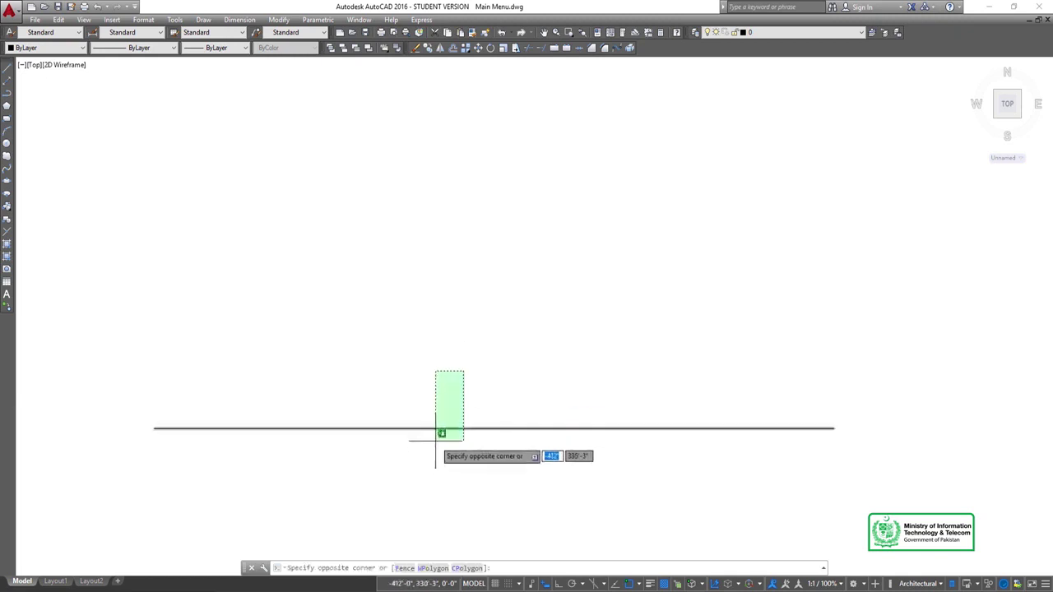
{"action": "left_click", "coordinate": [438, 436]}
{"action": "key", "text": "Delete"}
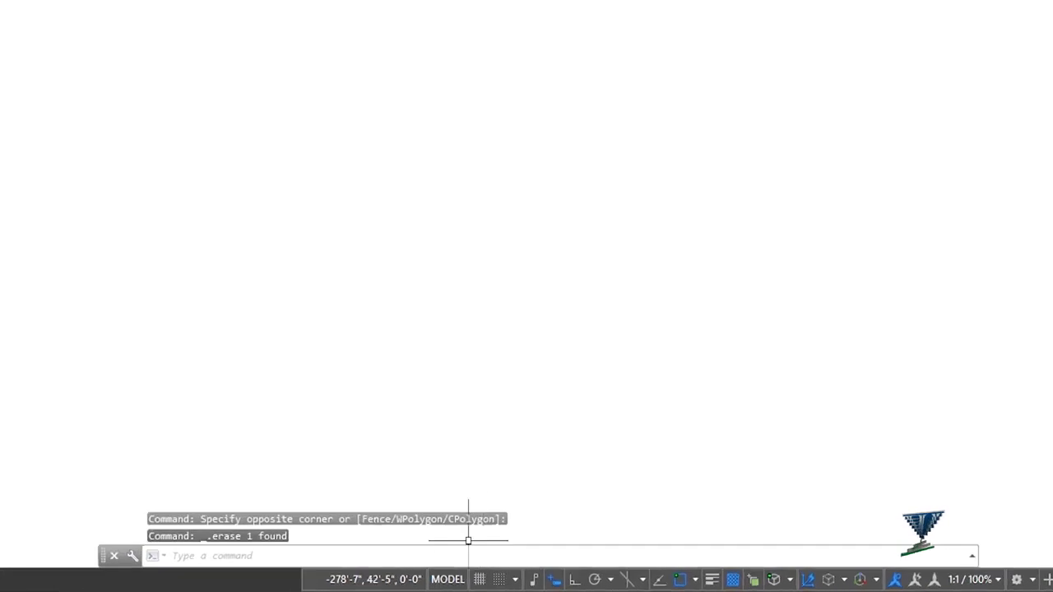
- With Ortho on, draw a horizontal line 1000' long starting from a point on the left
{"action": "left_click", "coordinate": [576, 582]}
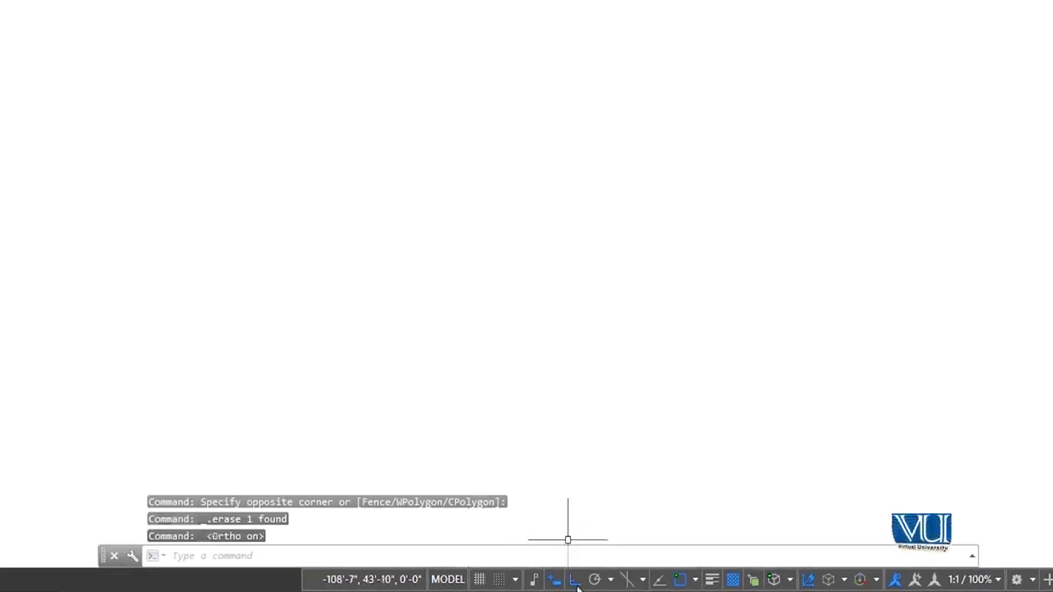
{"action": "type", "text": "l"}
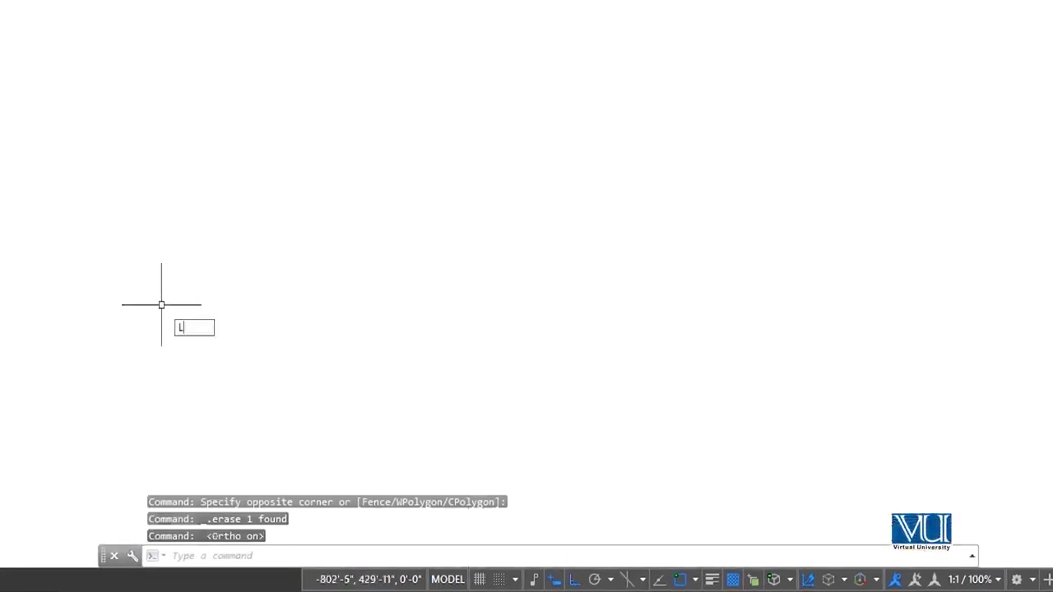
{"action": "key", "text": "Return"}
{"action": "left_click", "coordinate": [89, 257]}
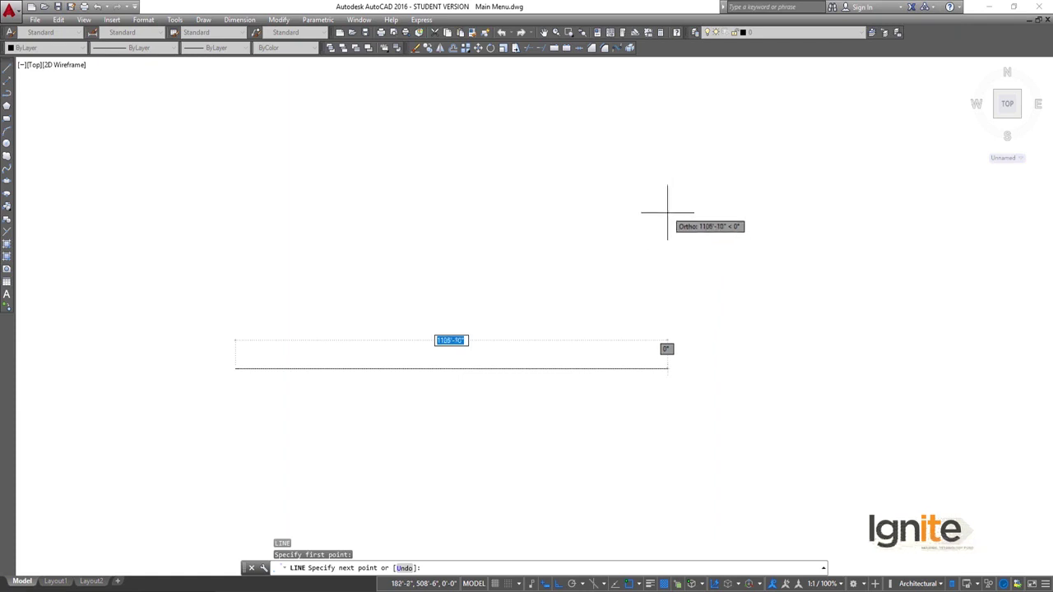
{"action": "type", "text": "1000"}
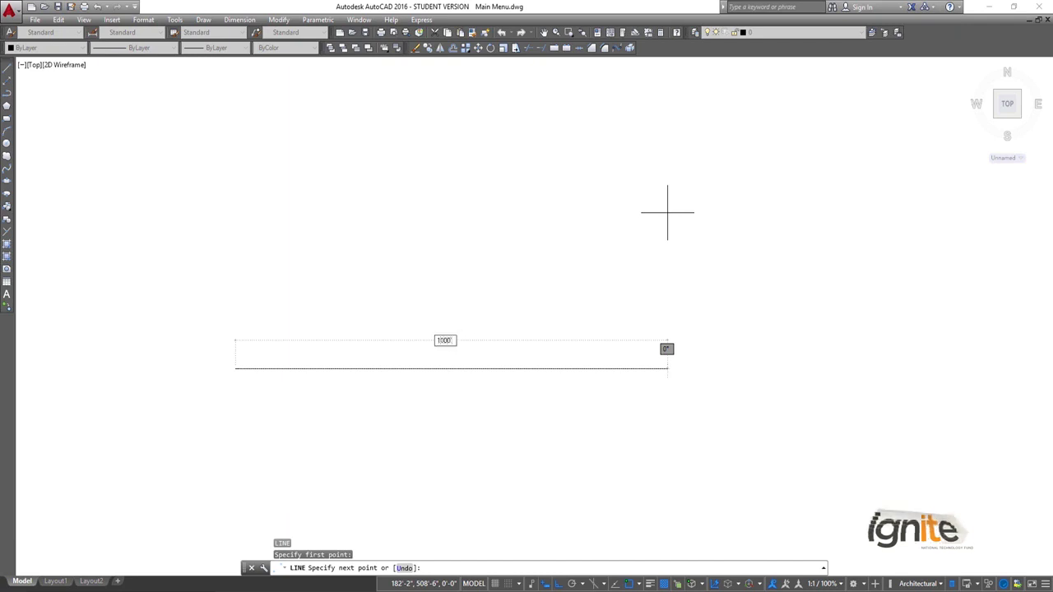
{"action": "key", "text": "Return"}
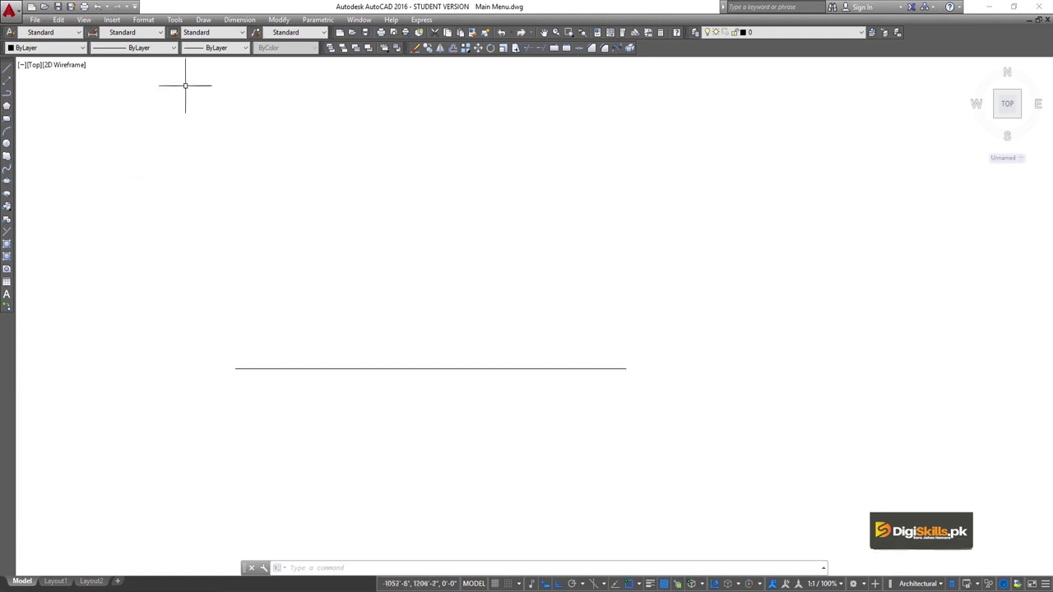
- Choose Quick Dimension from the Dimension menu
{"action": "left_click", "coordinate": [241, 18]}
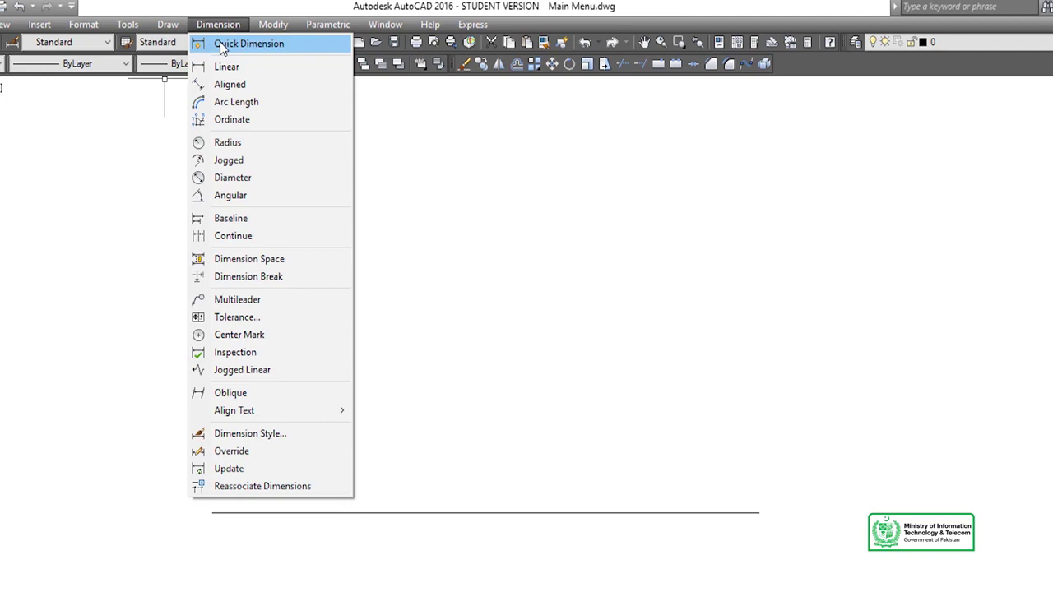
{"action": "left_click", "coordinate": [223, 45]}
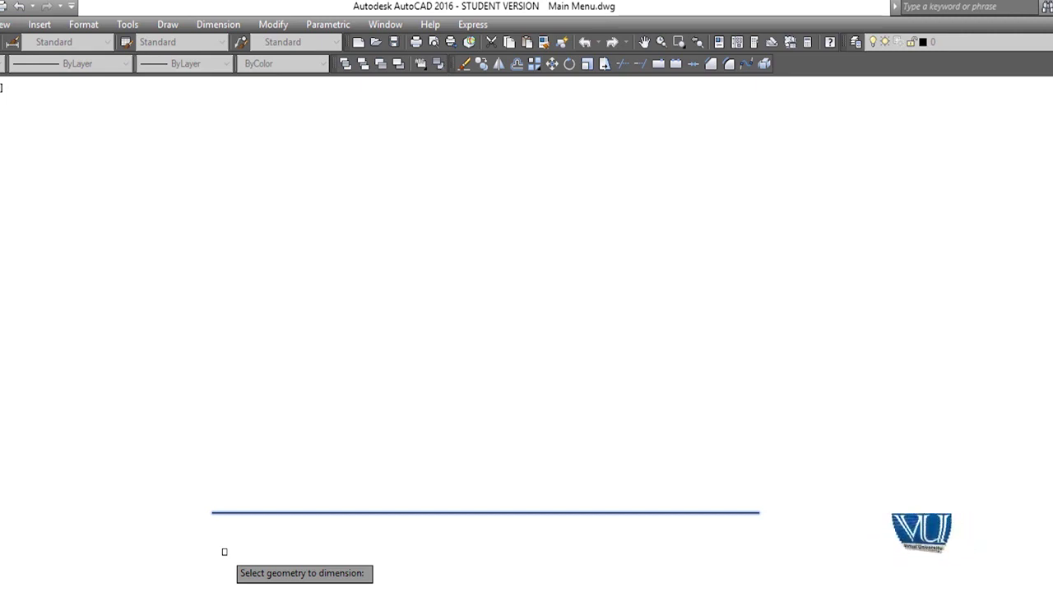
- Quick-dimension the 1000' line, placing the dimension above it
{"action": "left_click", "coordinate": [218, 512]}
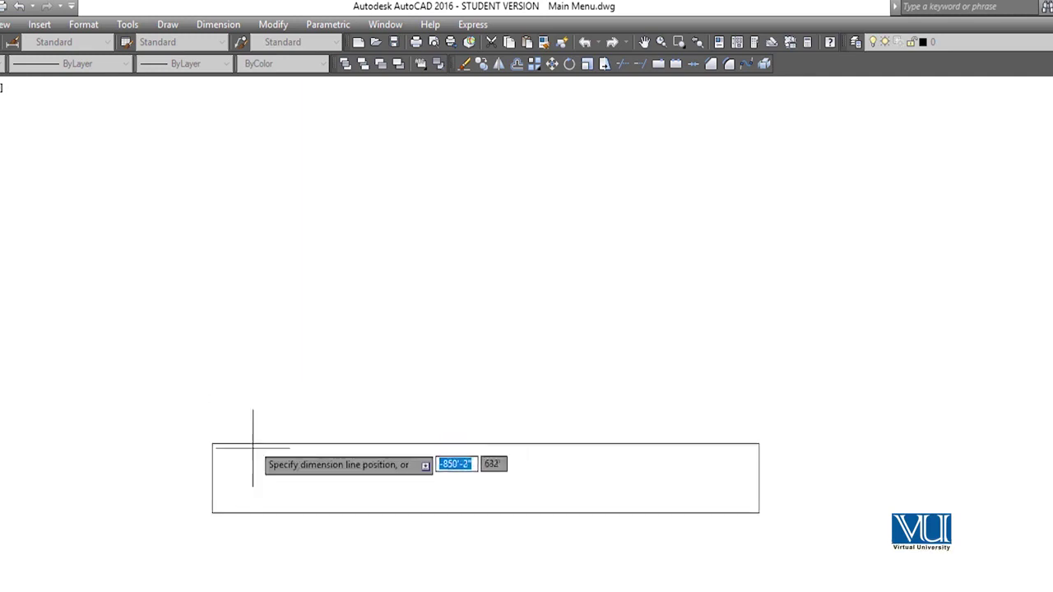
{"action": "left_click", "coordinate": [251, 422]}
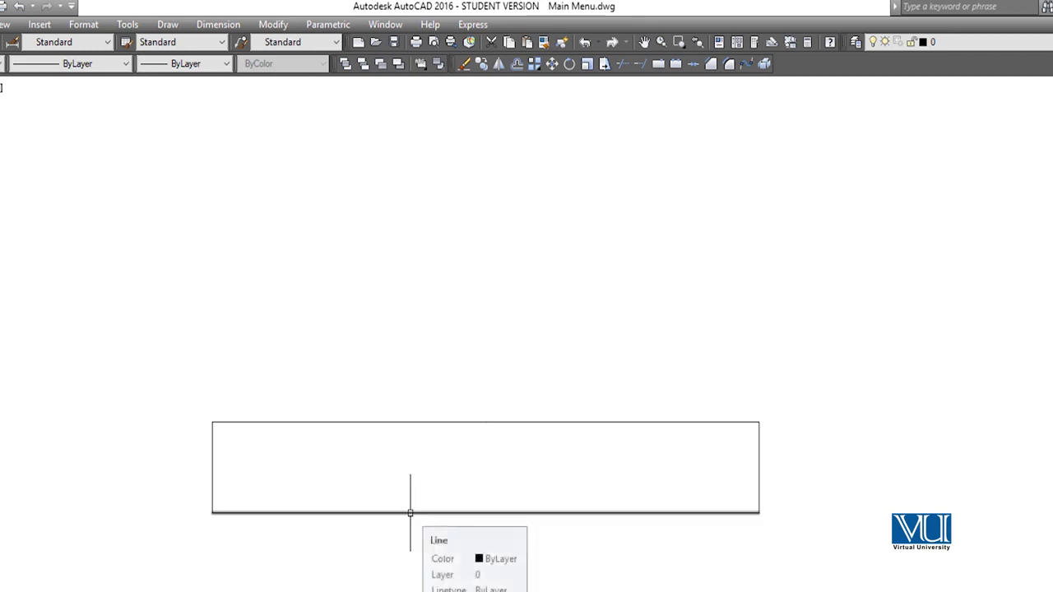
{"action": "left_click", "coordinate": [428, 422]}
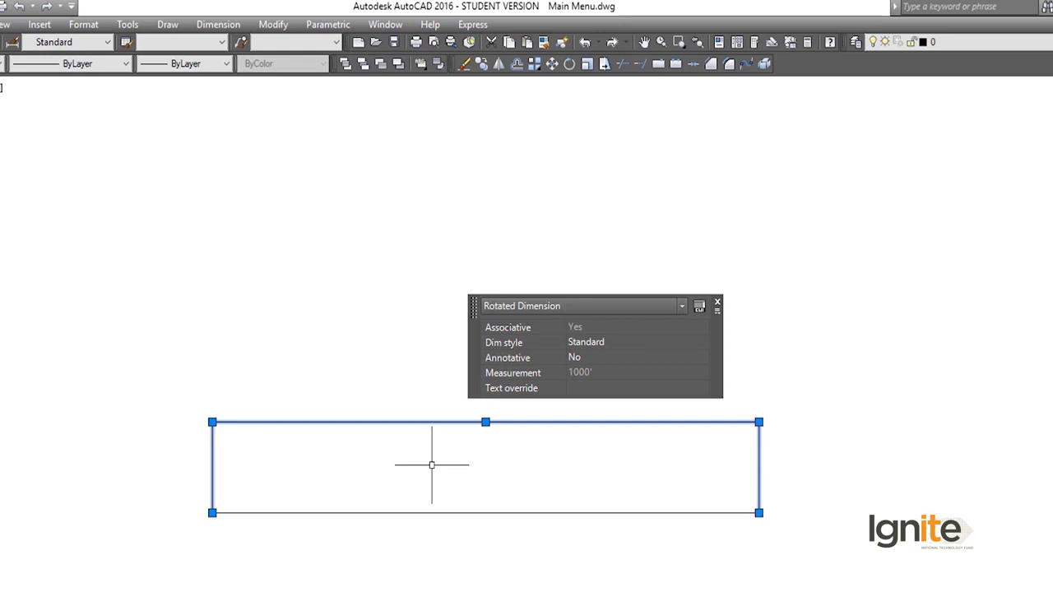
{"action": "key", "text": "Escape"}
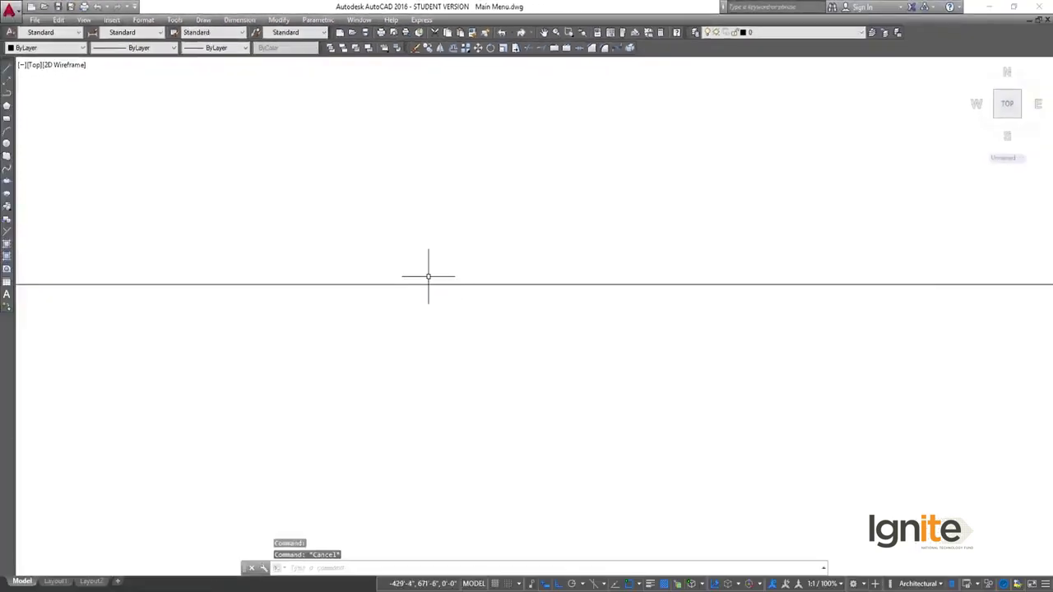
- Pan and zoom in close on the 1000' dimension text, then deselect it
{"action": "left_click", "coordinate": [402, 310]}
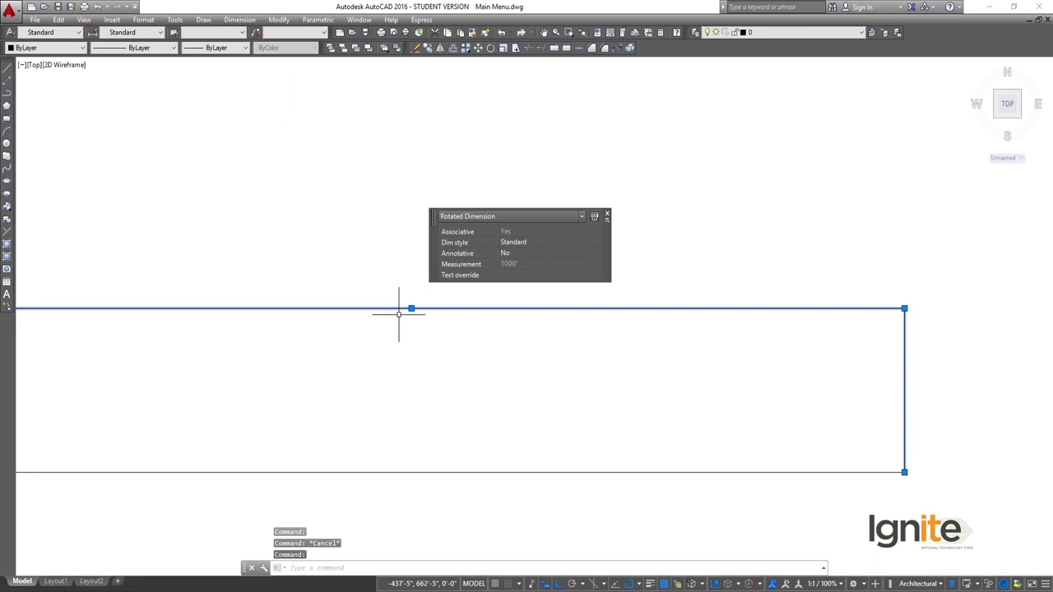
{"action": "mouse_move", "coordinate": [400, 310]}
{"action": "middle_mouse_down"}
{"action": "mouse_move", "coordinate": [628, 383]}
{"action": "mouse_move", "coordinate": [559, 522]}
{"action": "middle_mouse_up"}
{"action": "scroll", "coordinate": [616, 387], "scroll_direction": "up", "scroll_amount": 2}
{"action": "scroll", "coordinate": [560, 341], "scroll_direction": "up", "scroll_amount": 2}
{"action": "scroll", "coordinate": [469, 449], "scroll_direction": "up", "scroll_amount": 1}
{"action": "scroll", "coordinate": [469, 448], "scroll_direction": "up", "scroll_amount": 1}
{"action": "key", "text": "Escape"}
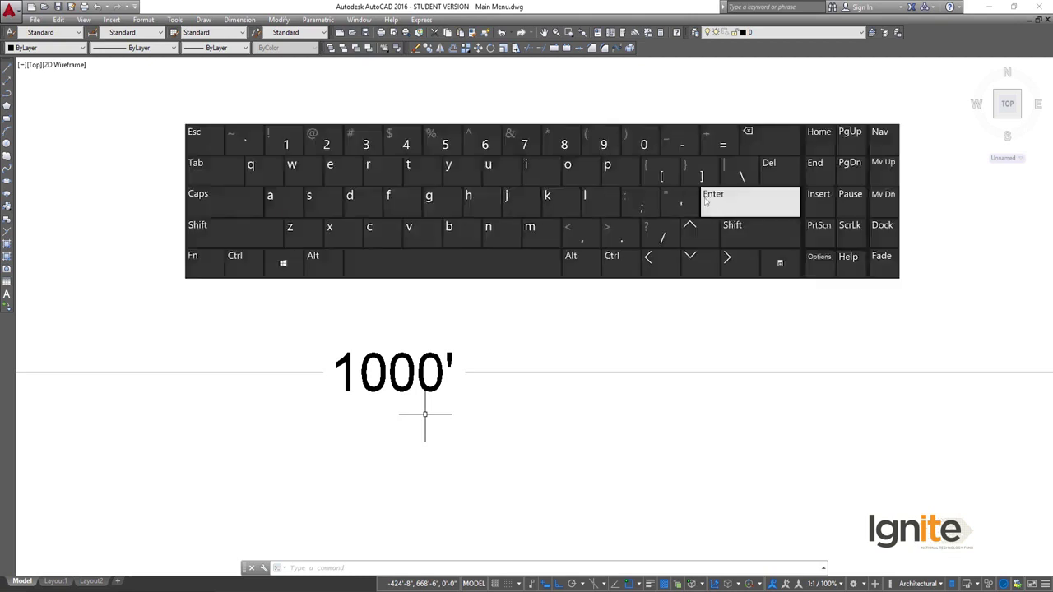
{"action": "left_click", "coordinate": [729, 202]}
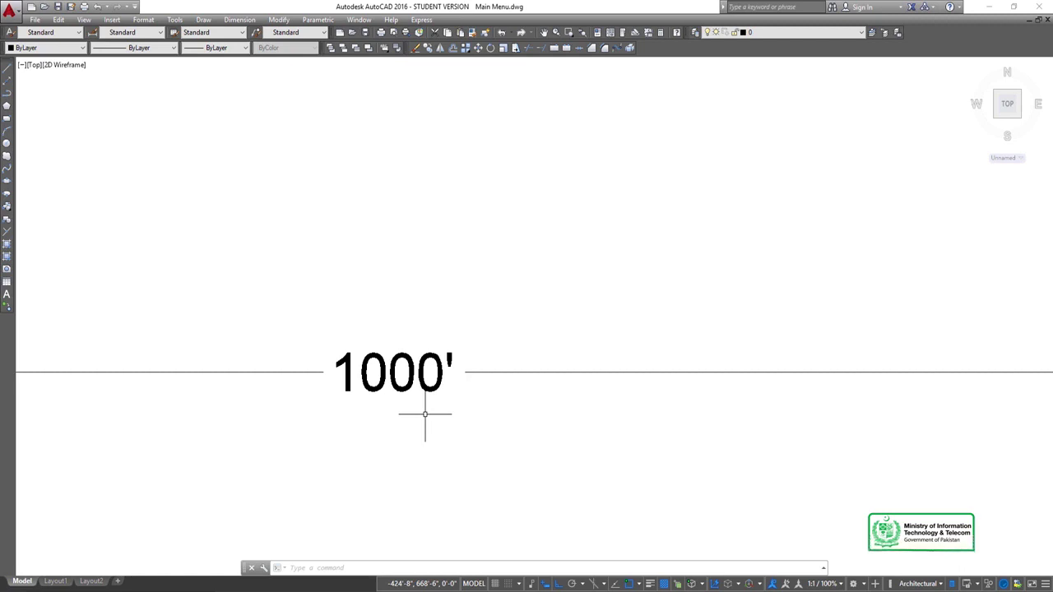
- Zoom All to show the whole drawing and select the 1000' dimension for Quick Properties
{"action": "type", "text": "A"}
{"action": "key", "text": "Return"}
{"action": "key", "text": "Escape"}
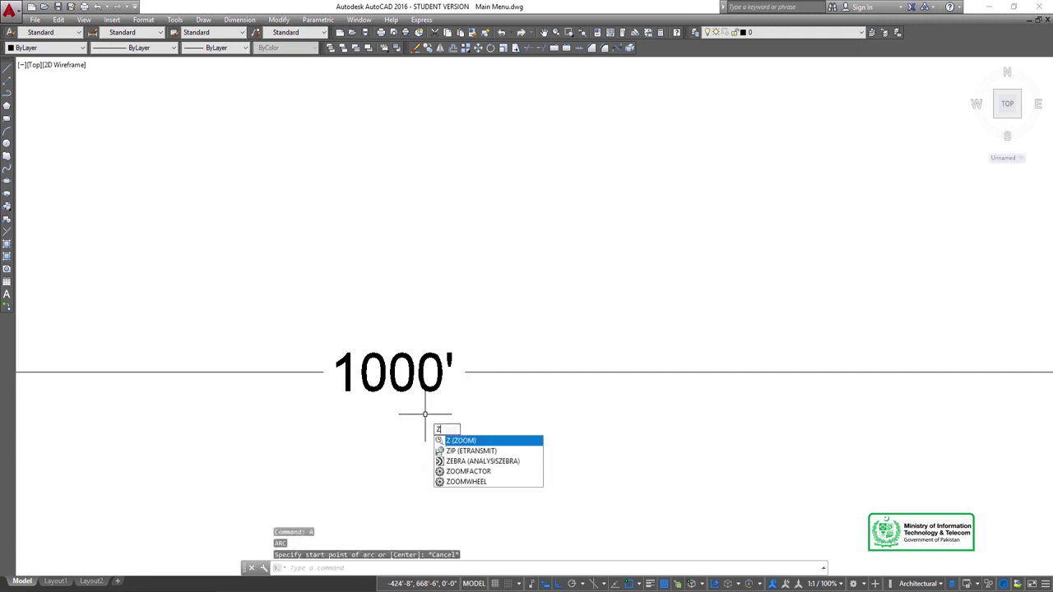
{"action": "key", "text": "Return"}
{"action": "type", "text": "A"}
{"action": "key", "text": "Return"}
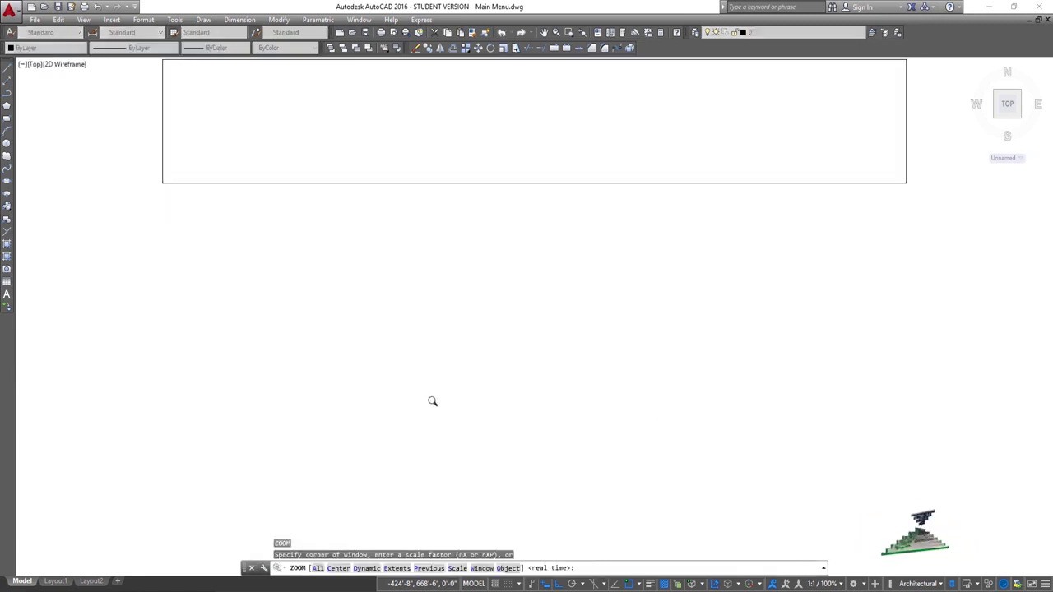
{"action": "middle_click_drag", "start_coordinate": [383, 117], "coordinate": [367, 190]}
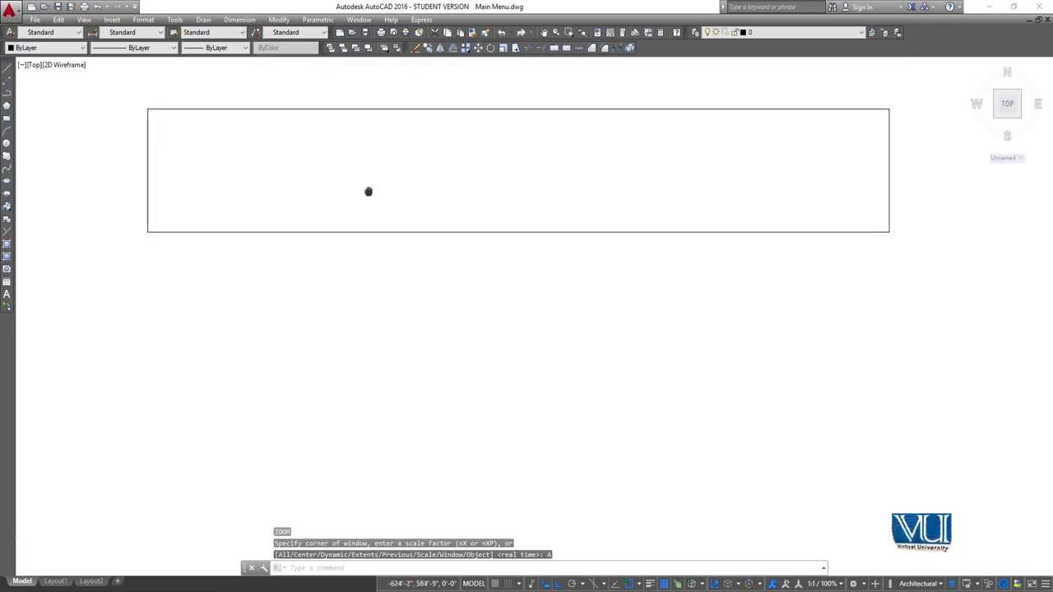
{"action": "left_click", "coordinate": [469, 118]}
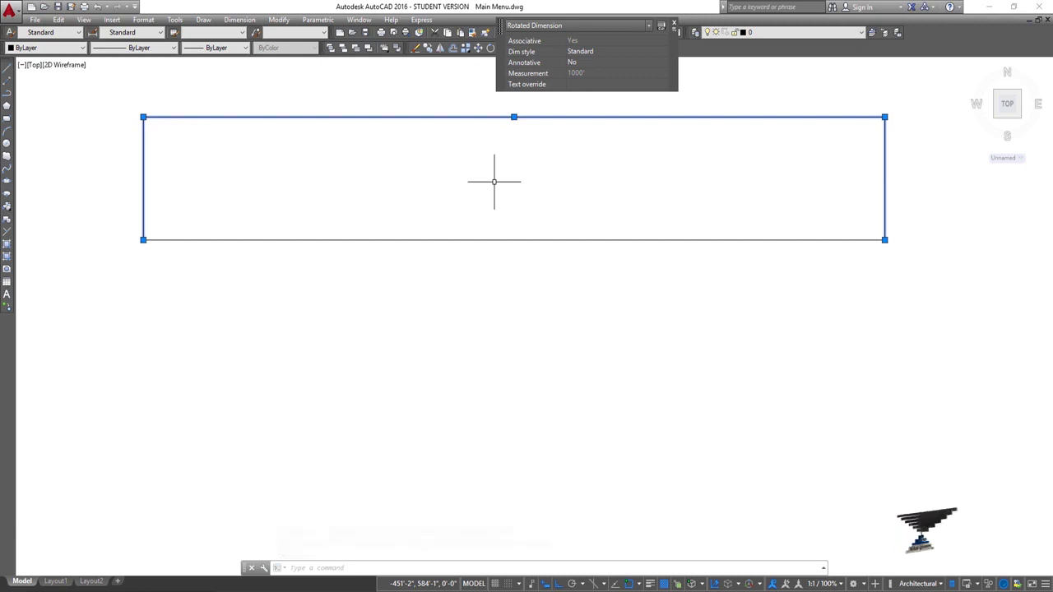
- Pan and zoom in on the 1000' dimension text along the top edge, then deselect it
{"action": "middle_click_drag", "start_coordinate": [494, 181], "coordinate": [490, 218]}
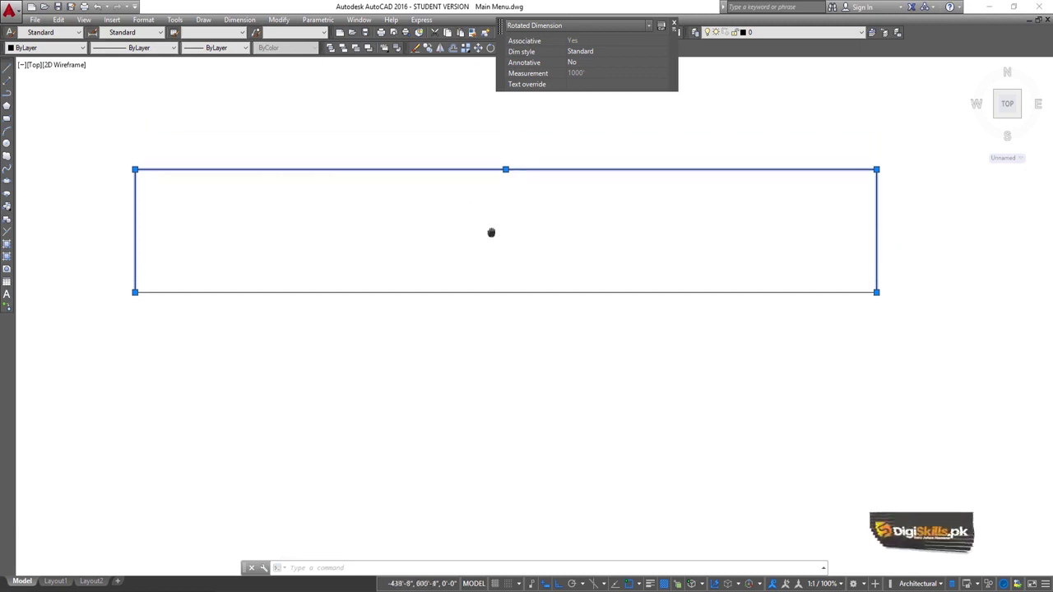
{"action": "scroll", "coordinate": [491, 218], "scroll_direction": "up", "scroll_amount": 2}
{"action": "scroll", "coordinate": [464, 315], "scroll_direction": "up", "scroll_amount": 3}
{"action": "scroll", "coordinate": [496, 353], "scroll_direction": "down", "scroll_amount": 3}
{"action": "scroll", "coordinate": [470, 313], "scroll_direction": "up", "scroll_amount": 3}
{"action": "mouse_move", "coordinate": [469, 312]}
{"action": "middle_mouse_down"}
{"action": "mouse_move", "coordinate": [536, 219]}
{"action": "mouse_move", "coordinate": [400, 464]}
{"action": "mouse_move", "coordinate": [400, 360]}
{"action": "mouse_move", "coordinate": [370, 342]}
{"action": "mouse_move", "coordinate": [423, 406]}
{"action": "mouse_move", "coordinate": [418, 390]}
{"action": "mouse_move", "coordinate": [522, 294]}
{"action": "middle_mouse_up"}
{"action": "scroll", "coordinate": [521, 294], "scroll_direction": "up", "scroll_amount": 3}
{"action": "middle_click_drag", "start_coordinate": [461, 330], "coordinate": [559, 271]}
{"action": "key", "text": "Escape"}
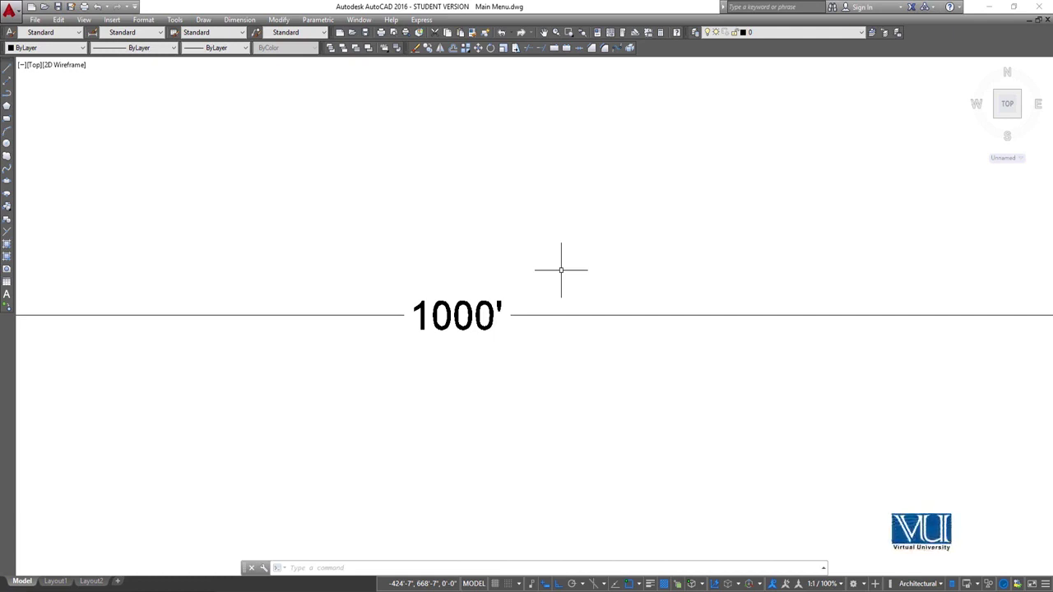
- Zoom back out to the whole rectangle and open the Format menu
{"action": "scroll", "coordinate": [561, 270], "scroll_direction": "down", "scroll_amount": 5}
{"action": "scroll", "coordinate": [562, 270], "scroll_direction": "down", "scroll_amount": 3}
{"action": "scroll", "coordinate": [561, 270], "scroll_direction": "down", "scroll_amount": 2}
{"action": "middle_click_drag", "start_coordinate": [561, 270], "coordinate": [548, 263]}
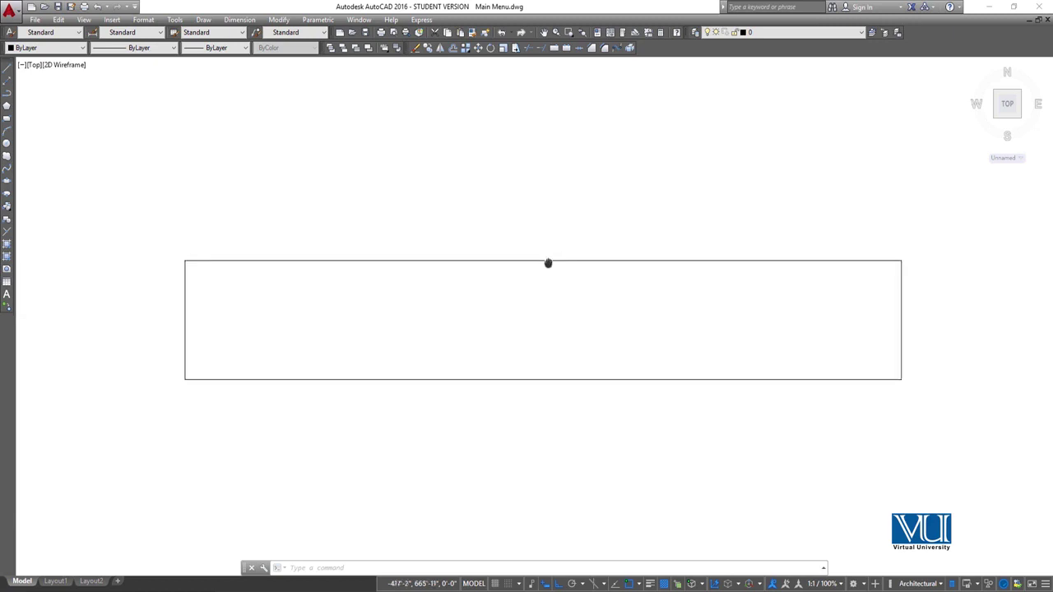
{"action": "scroll", "coordinate": [548, 262], "scroll_direction": "up", "scroll_amount": 2}
{"action": "scroll", "coordinate": [549, 261], "scroll_direction": "down", "scroll_amount": 2}
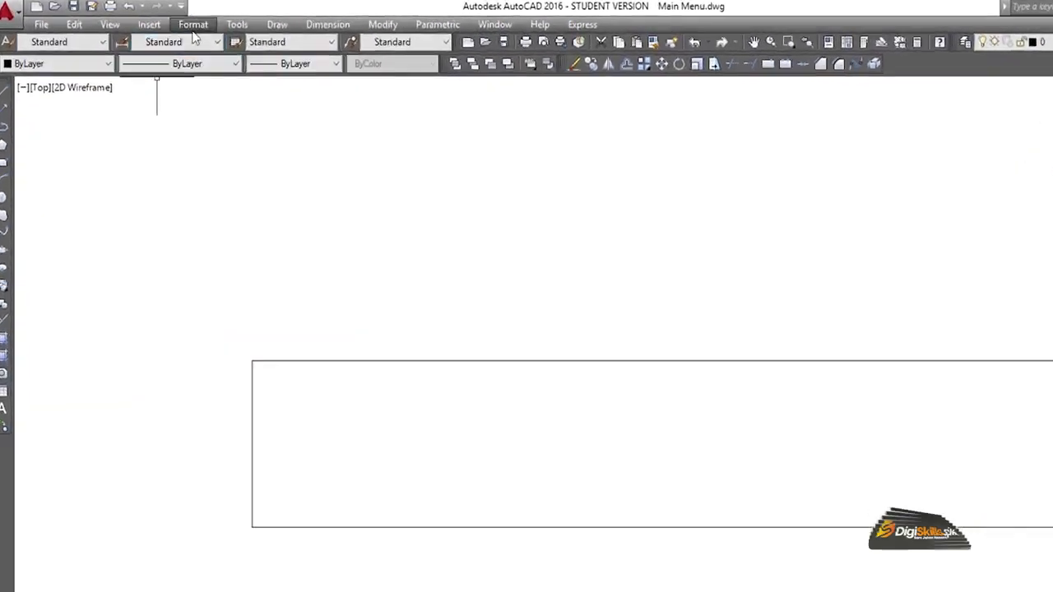
{"action": "left_click", "coordinate": [194, 24]}
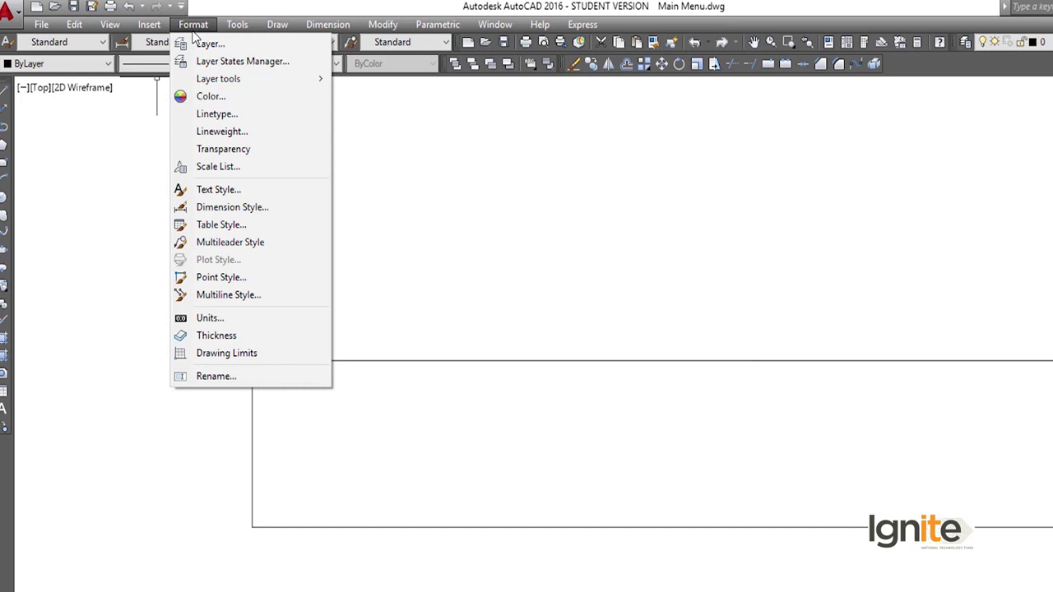
- Open Dimension Style Manager, move it aside to review the Standard style, then close it
{"action": "left_click", "coordinate": [212, 210]}
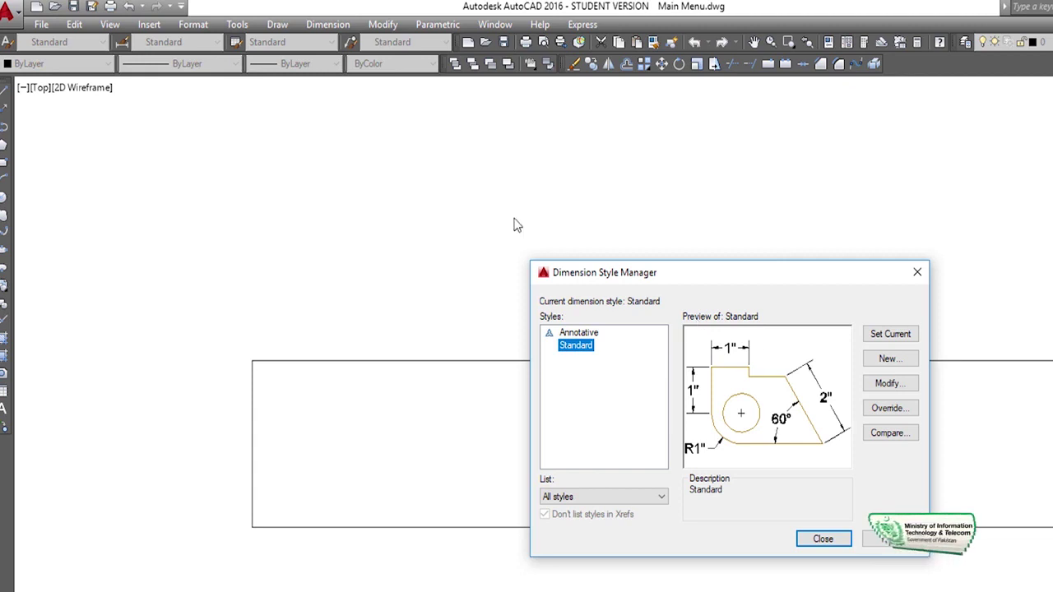
{"action": "left_click_drag", "start_coordinate": [652, 271], "coordinate": [576, 200]}
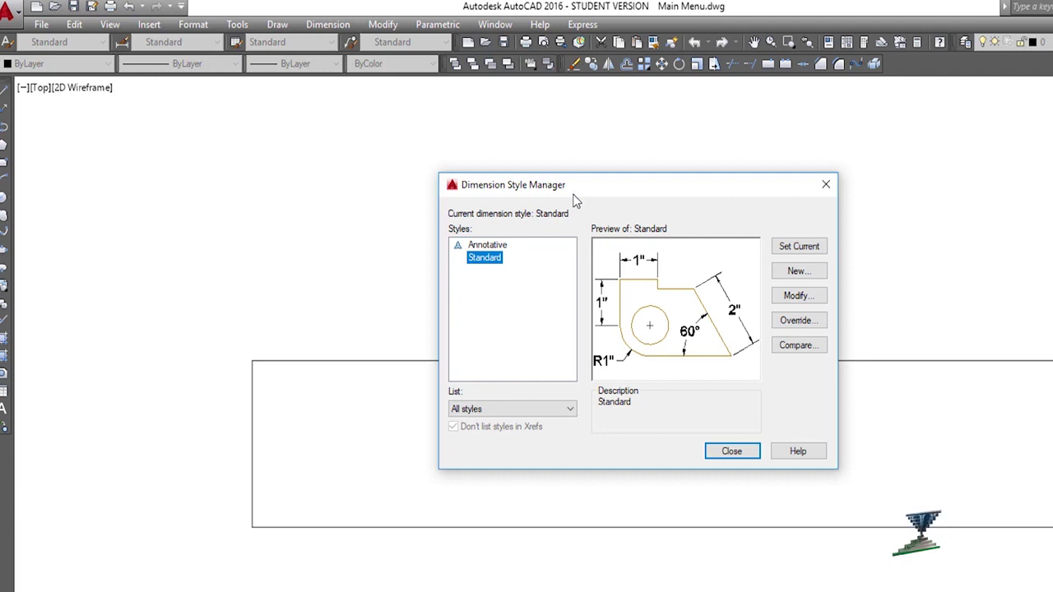
{"action": "left_click", "coordinate": [818, 191]}
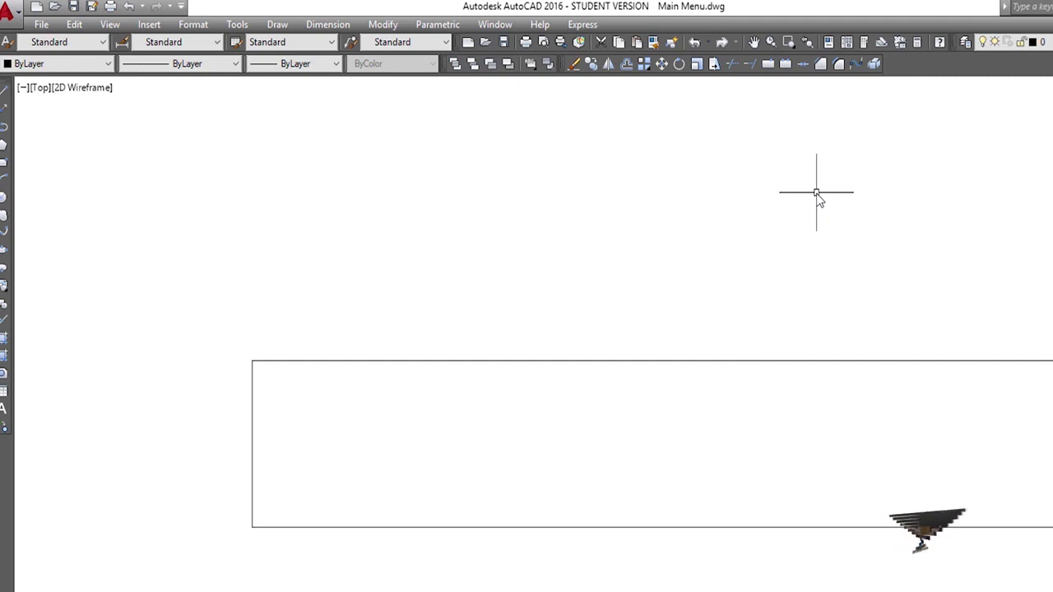
- Run DIMSTYLE using the D alias at the command prompt
{"action": "type", "text": "D"}
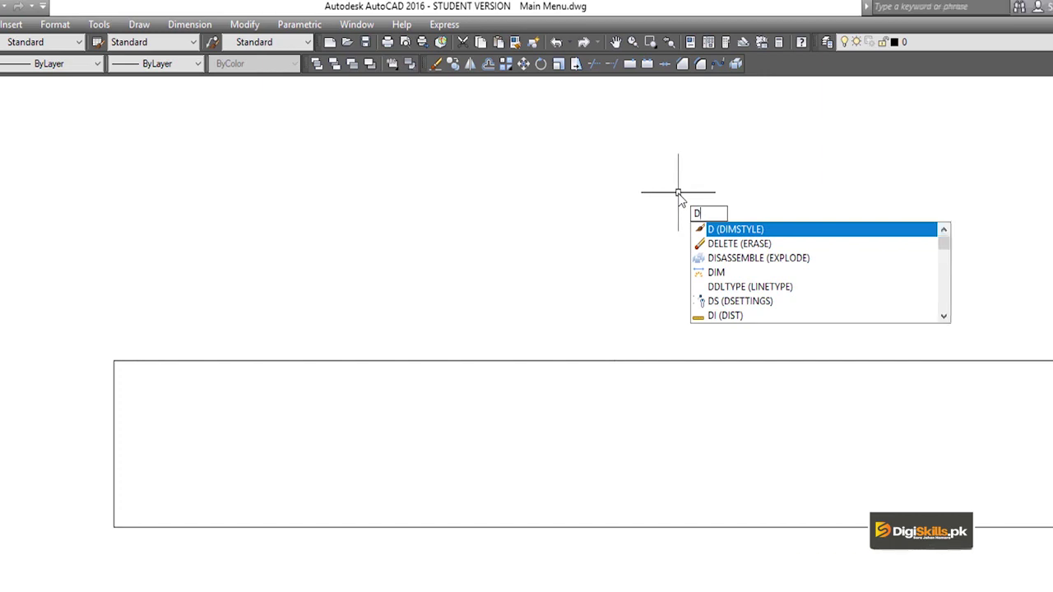
{"action": "key", "text": "Return"}
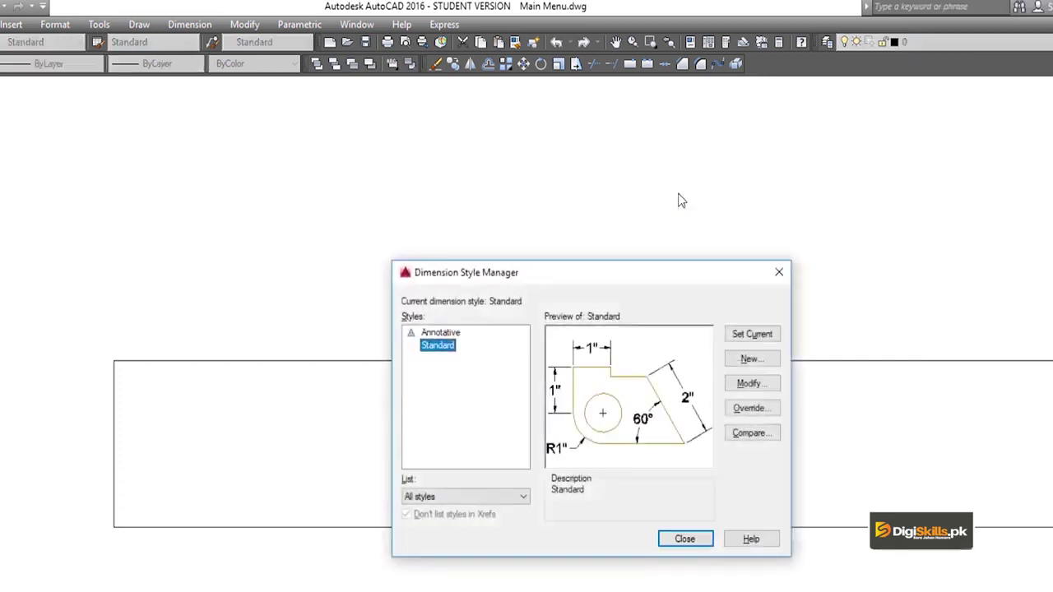